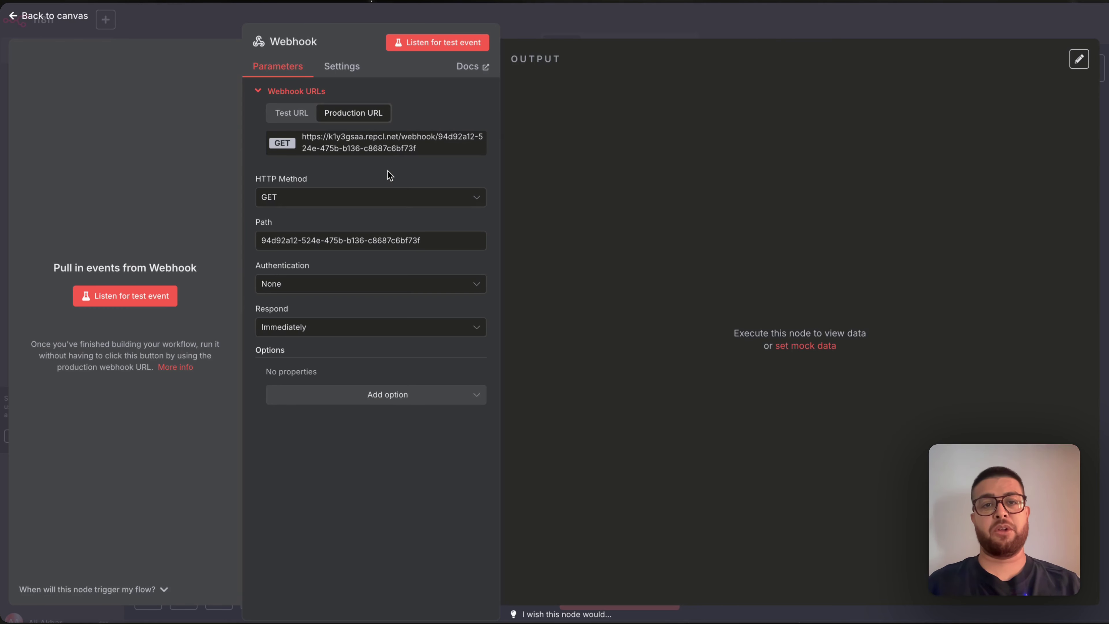
Step: Set the Webhook node's HTTP method to POST and replace its path with Recipe_maker
{"action": "left_click", "coordinate": [433, 200]}
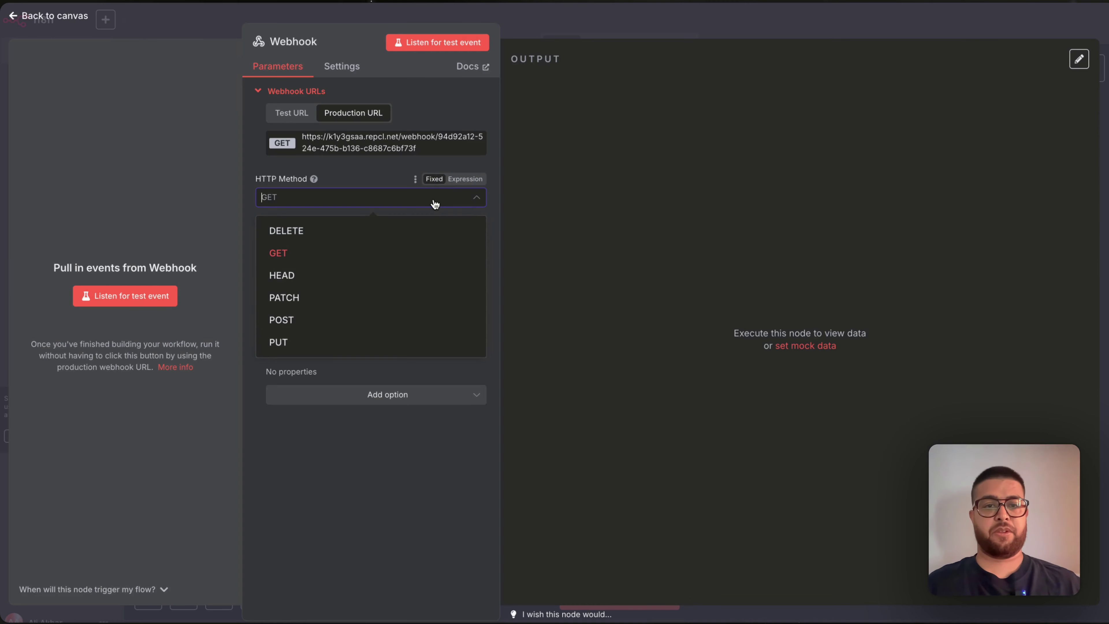
{"action": "left_click", "coordinate": [280, 319]}
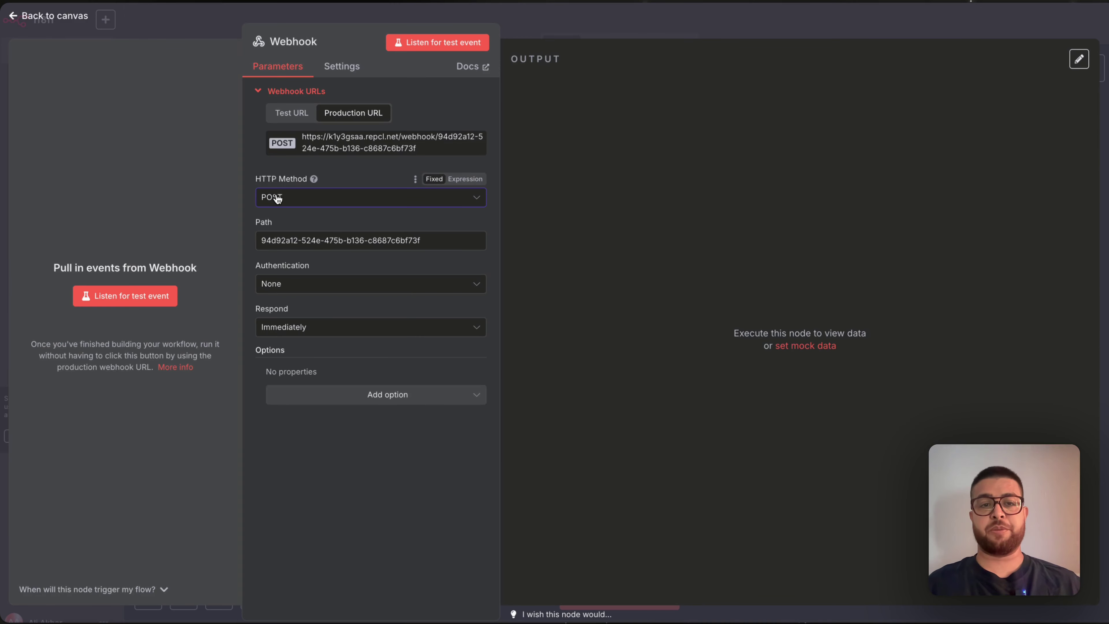
{"action": "triple_click", "coordinate": [311, 242]}
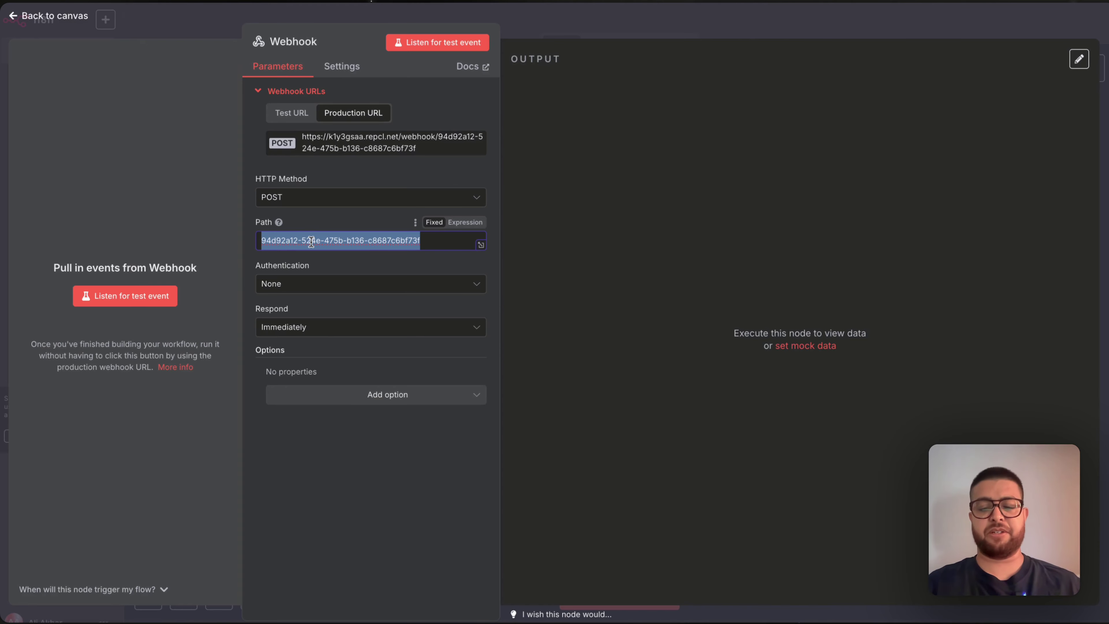
{"action": "type", "text": "rec"}
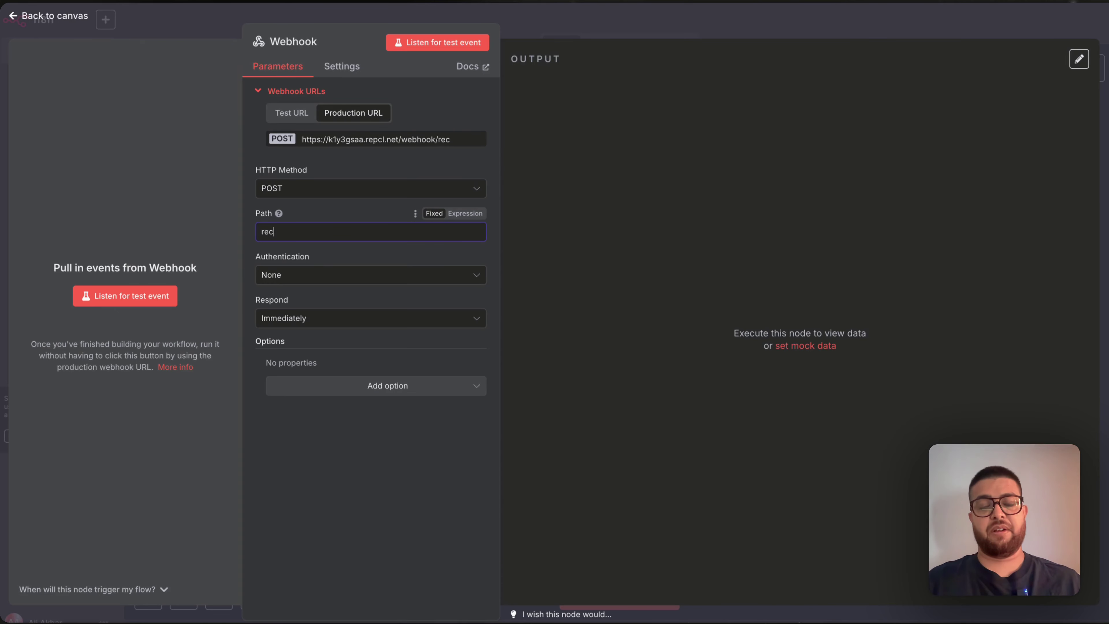
{"action": "key", "text": "BackSpace"}
{"action": "key", "text": "BackSpace"}
{"action": "key", "text": "BackSpace"}
{"action": "type", "text": "Recip"}
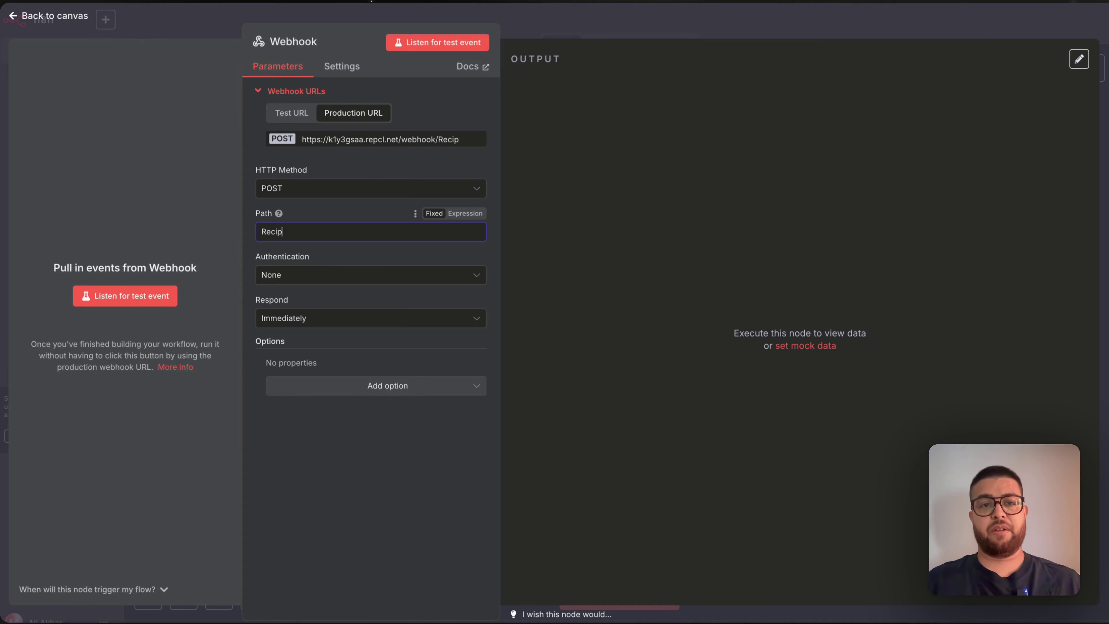
{"action": "type", "text": "e_maker"}
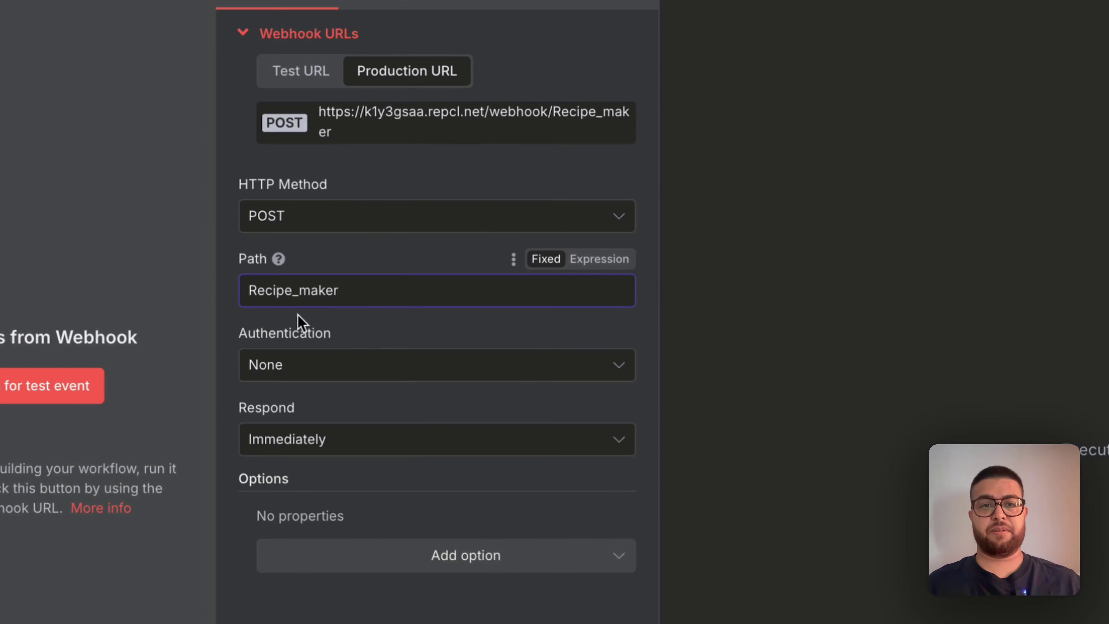
Step: Correct the webhook path to Recipe-Maker, with a hyphen and a capital M
{"action": "left_click", "coordinate": [297, 291]}
{"action": "key", "text": "BackSpace"}
{"action": "type", "text": "-"}
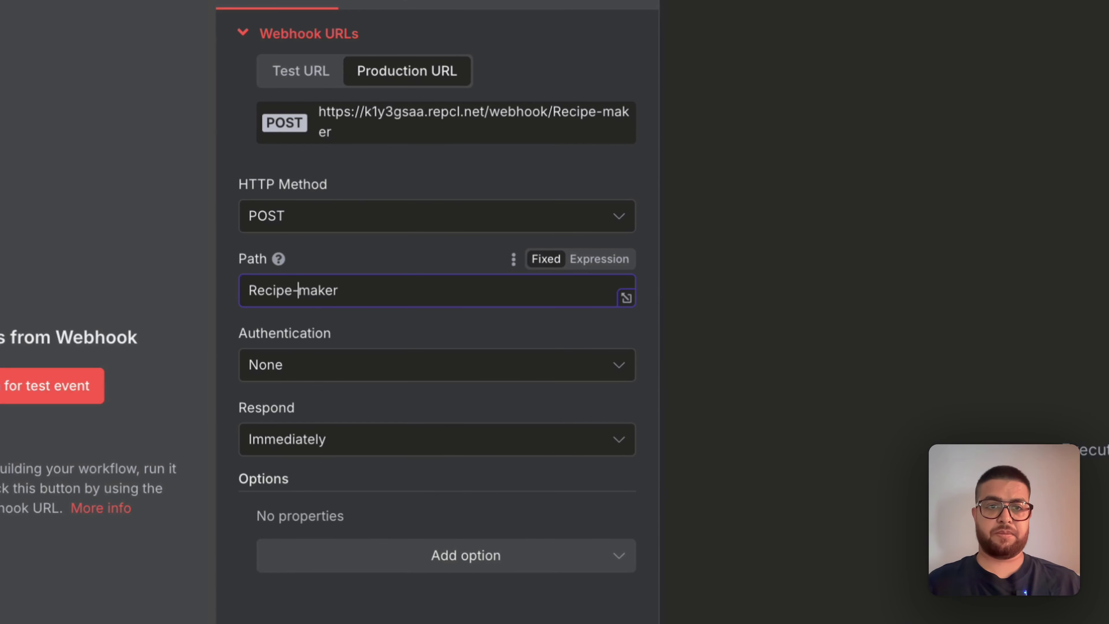
{"action": "key", "text": "Right"}
{"action": "key", "text": "shift+Left"}
{"action": "type", "text": "M"}
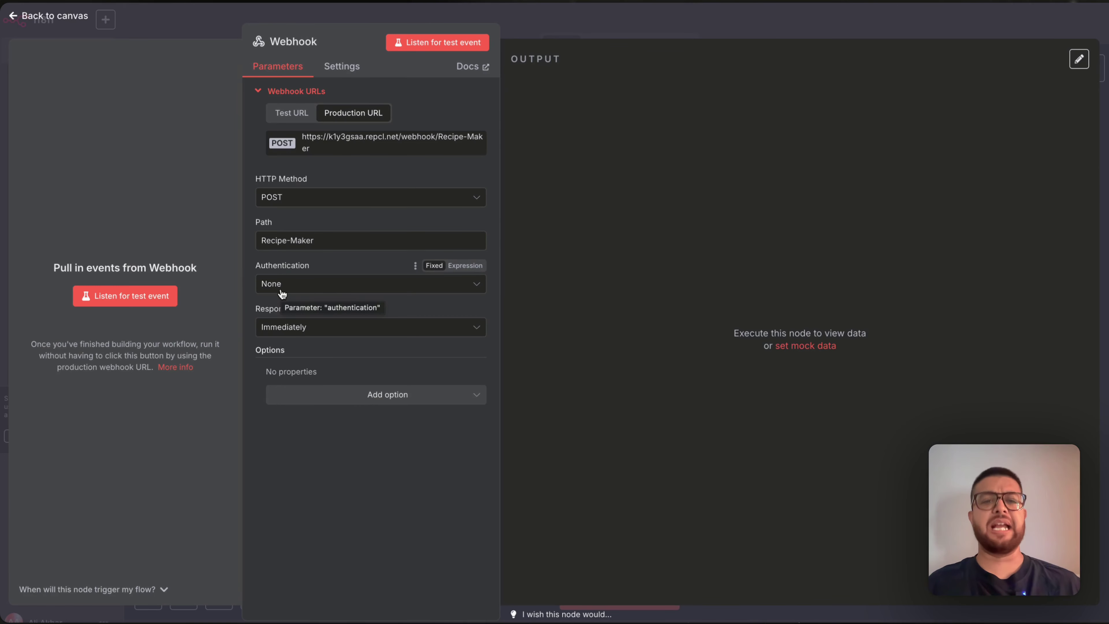
Step: Set the webhook to respond using the 'Respond to Webhook' node and return to the canvas
{"action": "left_click", "coordinate": [332, 328]}
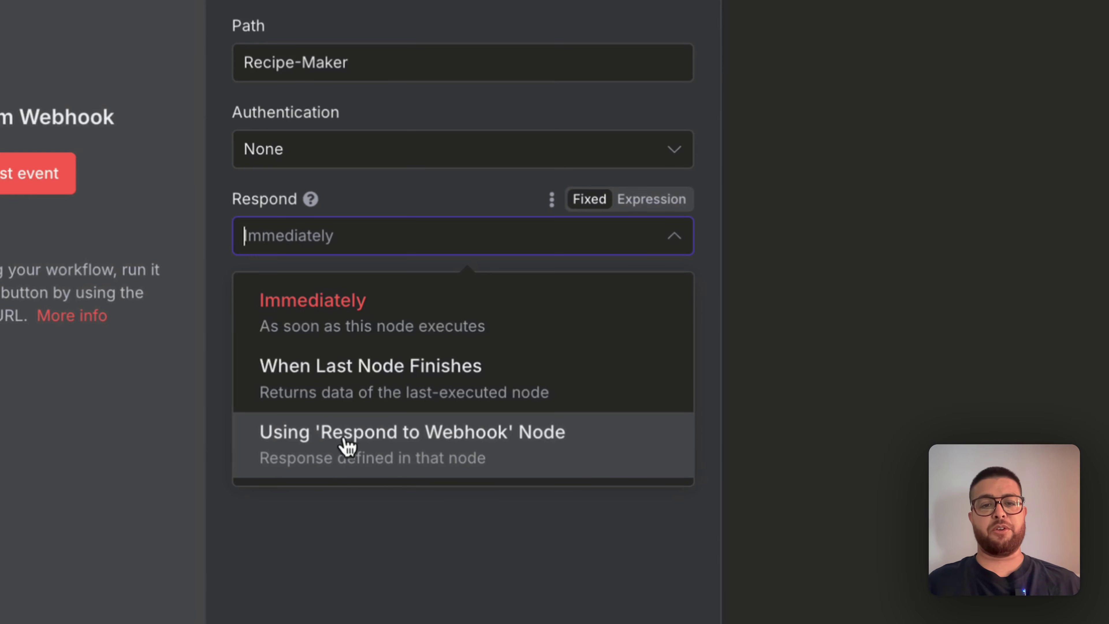
{"action": "left_click", "coordinate": [483, 449]}
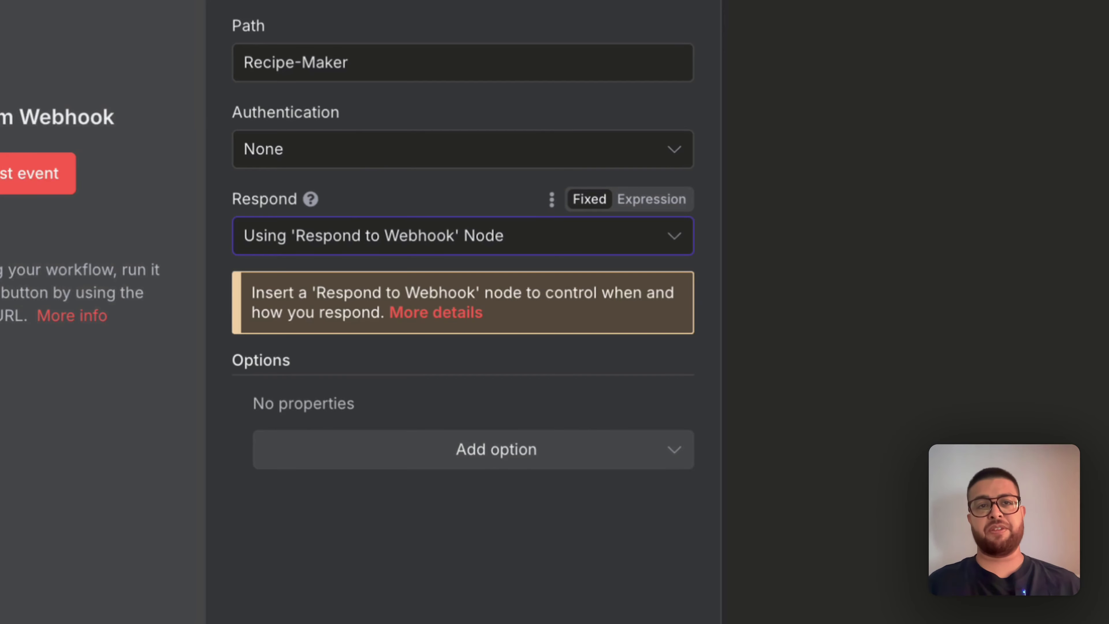
{"action": "left_click", "coordinate": [336, 240]}
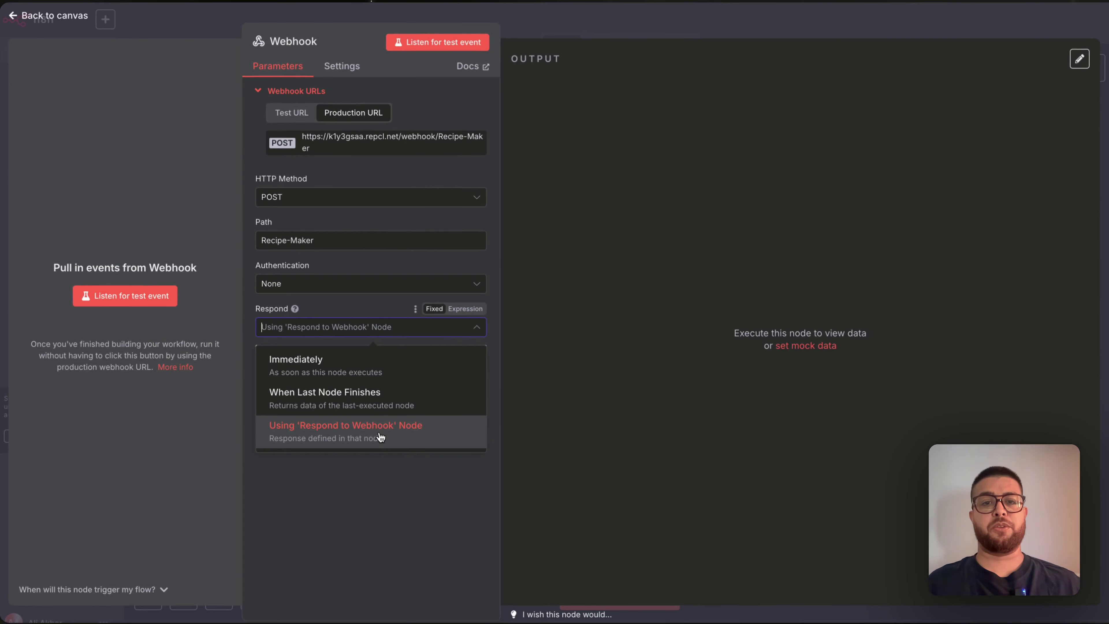
{"action": "left_click", "coordinate": [543, 38]}
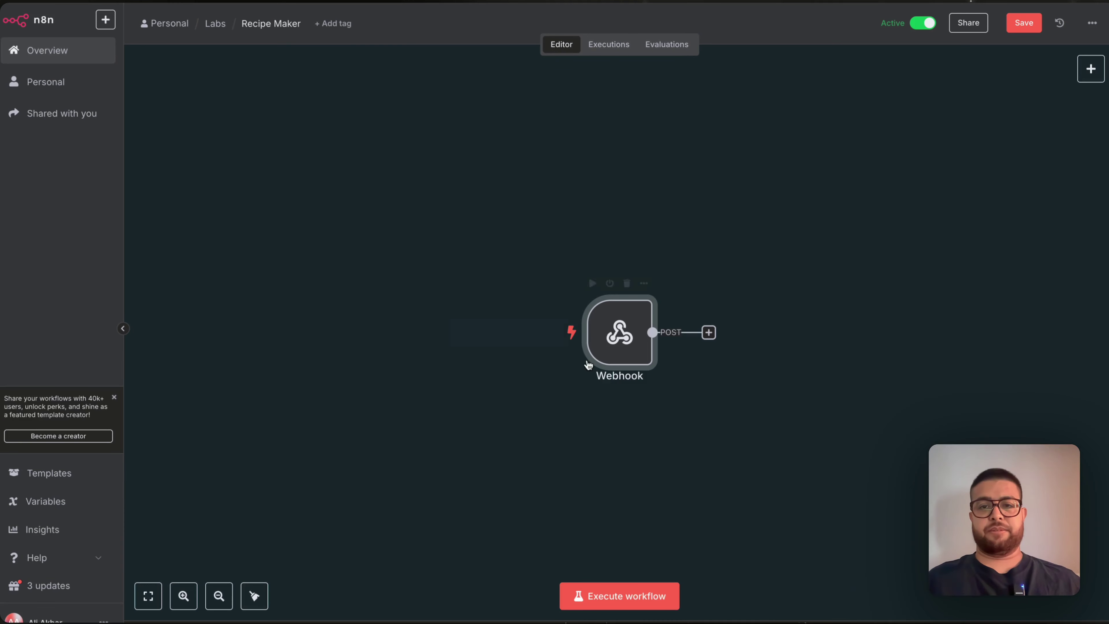
Step: Add a Basic LLM Chain node after the Webhook node and return to the canvas
{"action": "scroll", "coordinate": [646, 370], "scroll_direction": "left", "scroll_amount": 4}
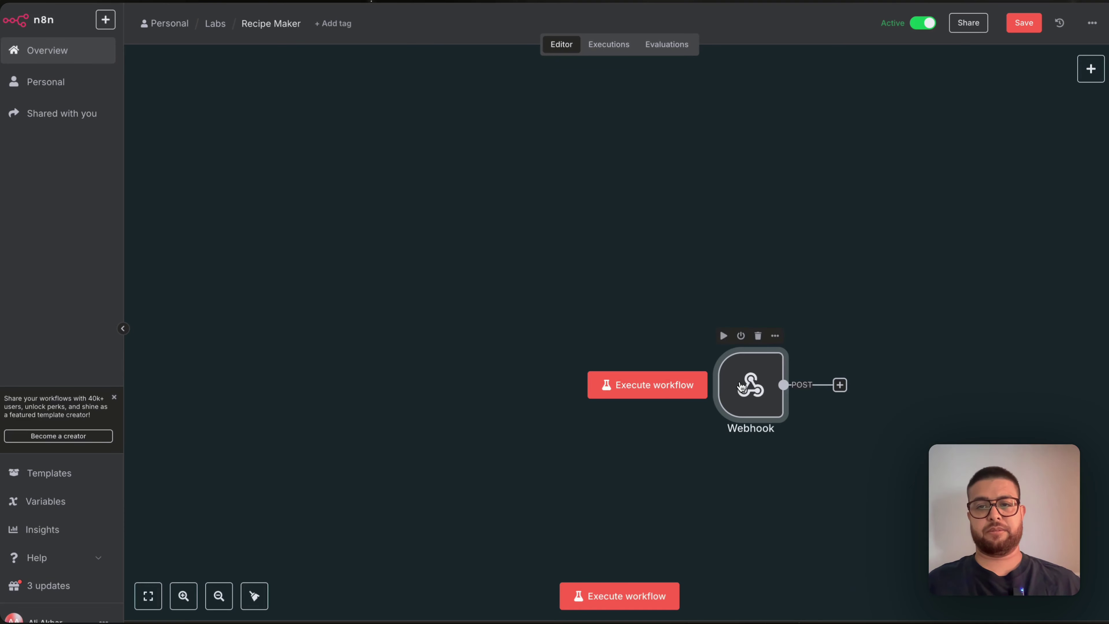
{"action": "scroll", "coordinate": [760, 380], "scroll_direction": "right", "scroll_amount": 10}
{"action": "left_click", "coordinate": [447, 280]}
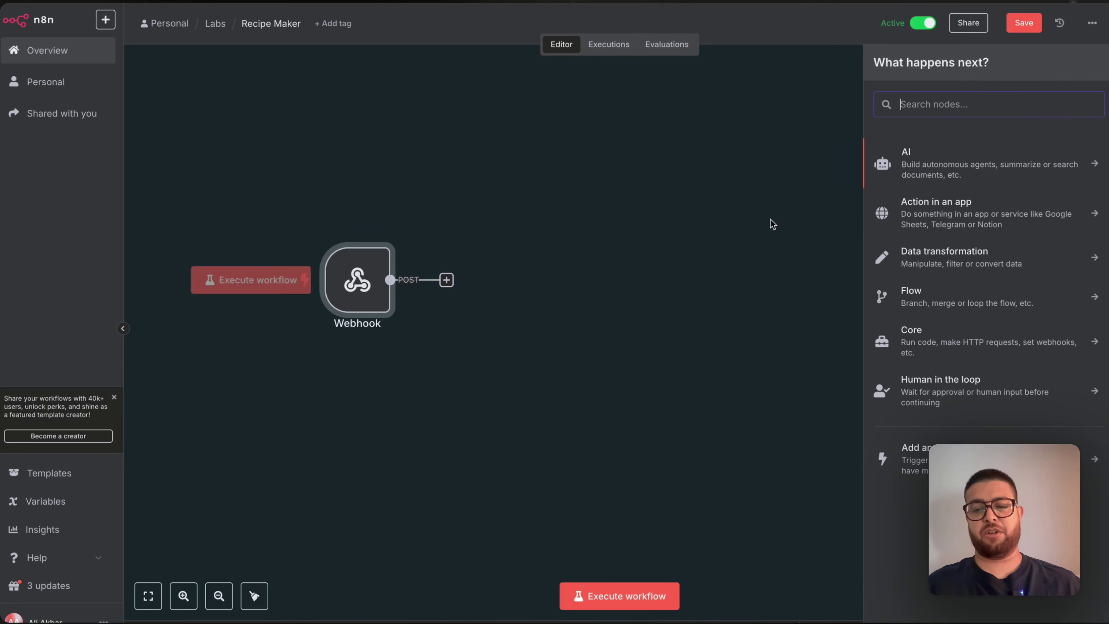
{"action": "type", "text": "llm"}
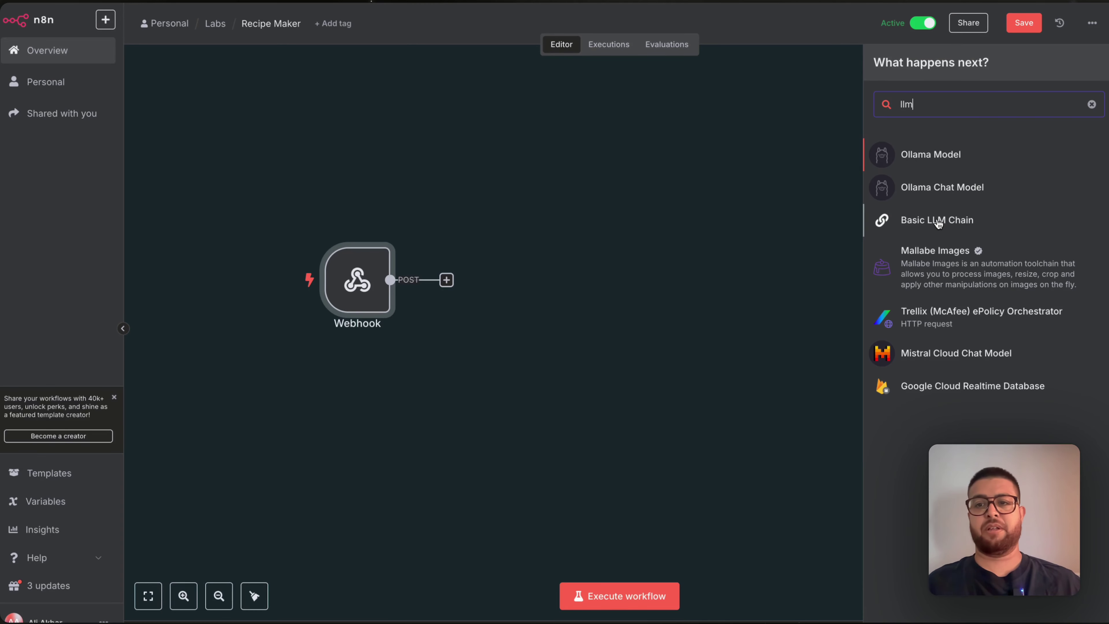
{"action": "left_click", "coordinate": [936, 221]}
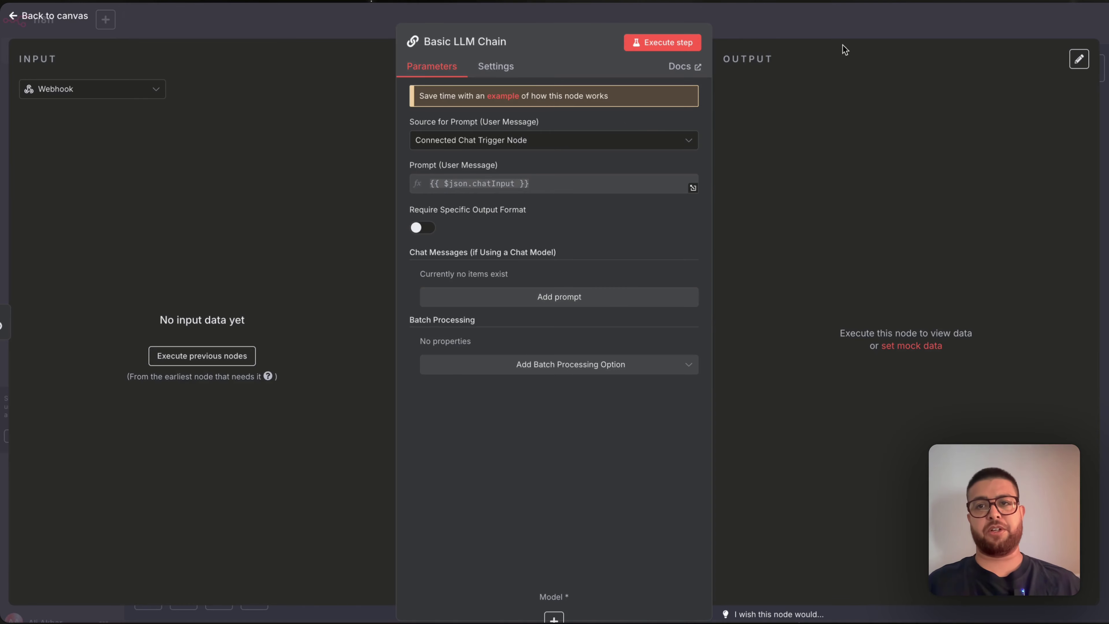
{"action": "left_click", "coordinate": [859, 28]}
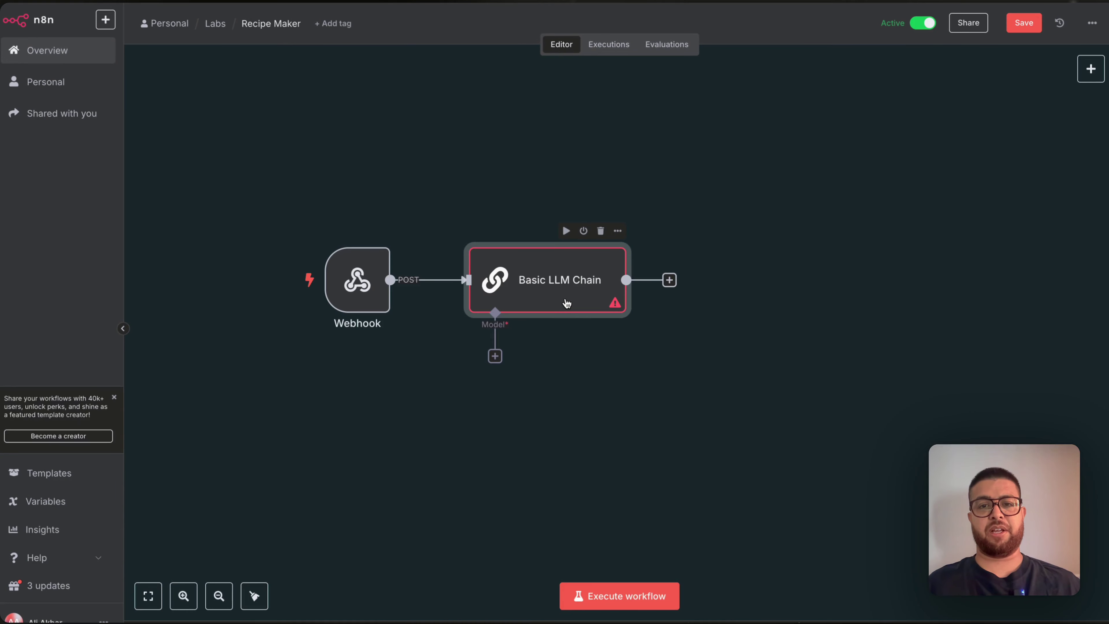
Step: Set the Basic LLM Chain's prompt source to Define below, check its input node choices, and return to the canvas
{"action": "double_click", "coordinate": [538, 296]}
{"action": "left_click", "coordinate": [480, 140]}
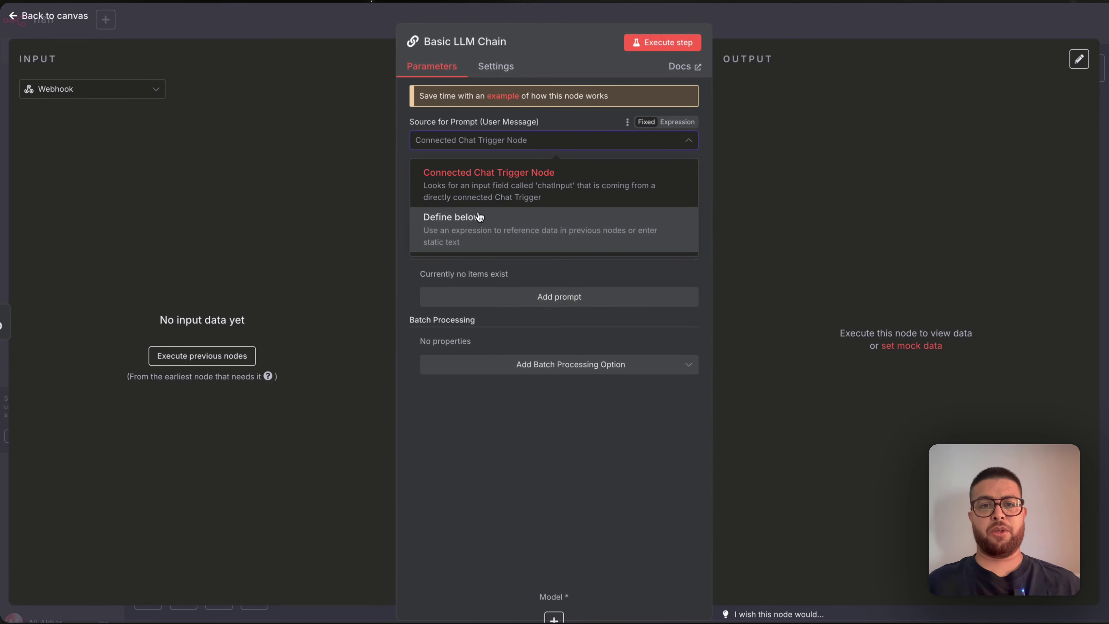
{"action": "left_click", "coordinate": [471, 231]}
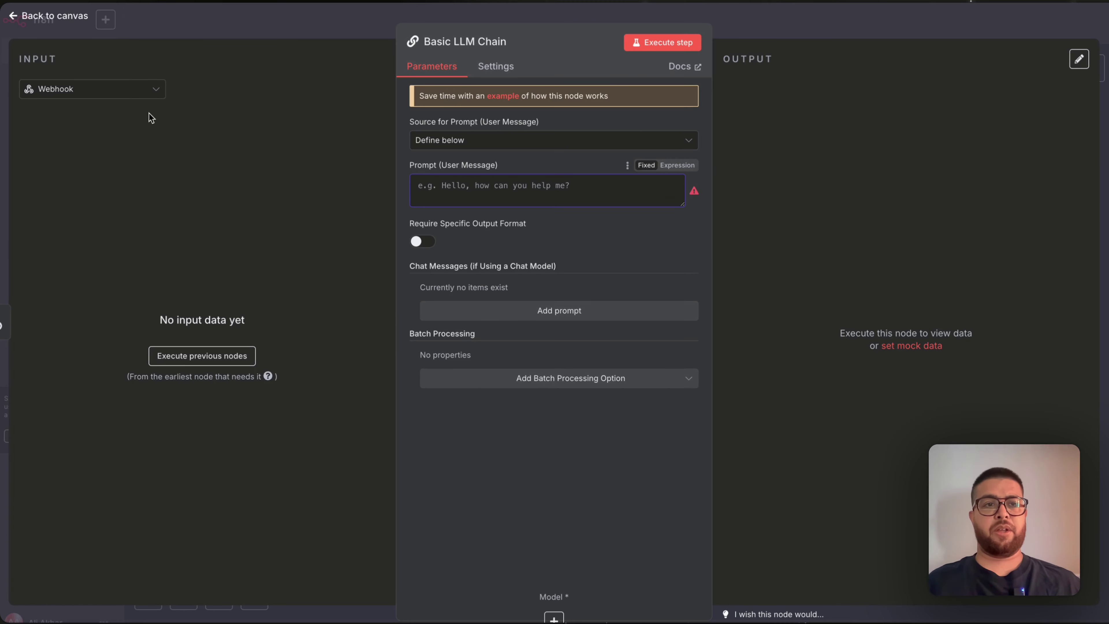
{"action": "left_click", "coordinate": [116, 93]}
{"action": "left_click", "coordinate": [111, 124]}
{"action": "left_click", "coordinate": [74, 91]}
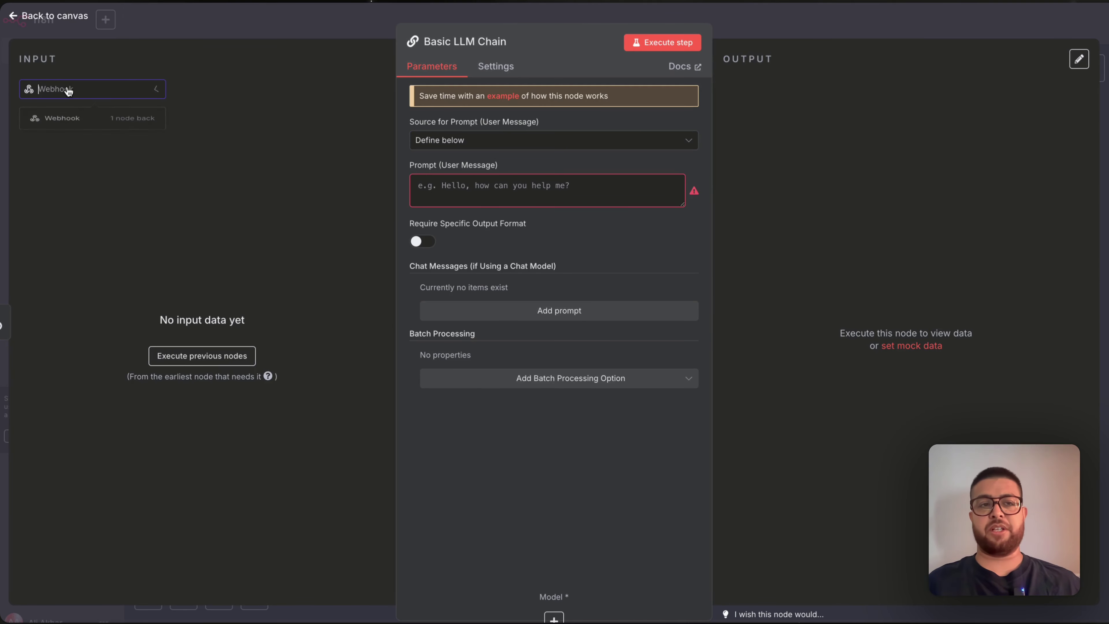
{"action": "left_click", "coordinate": [85, 88]}
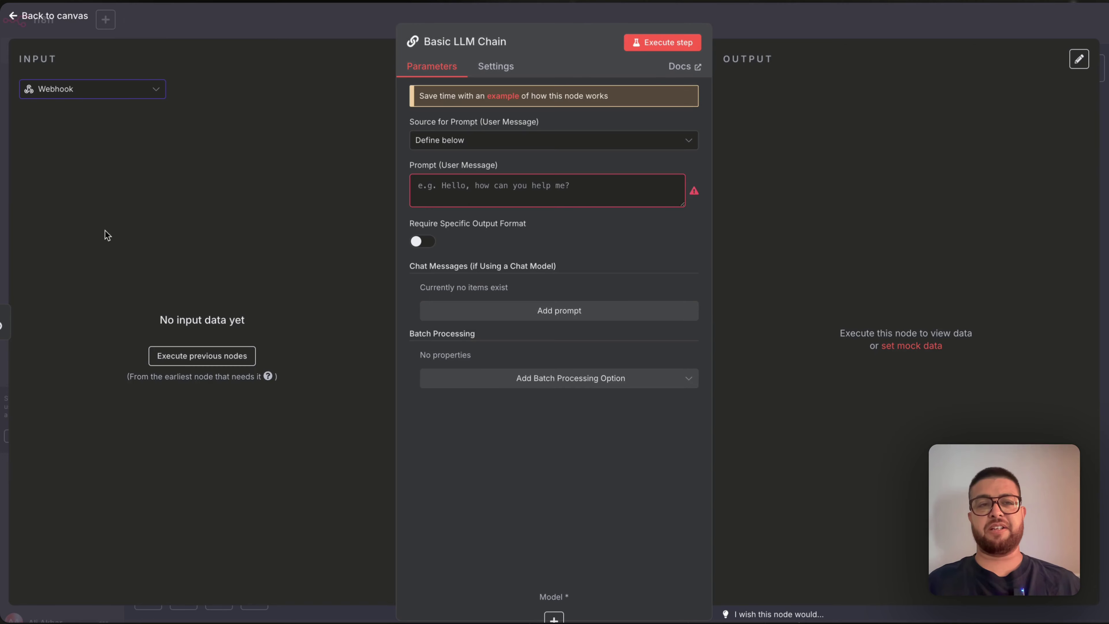
{"action": "left_click", "coordinate": [168, 27]}
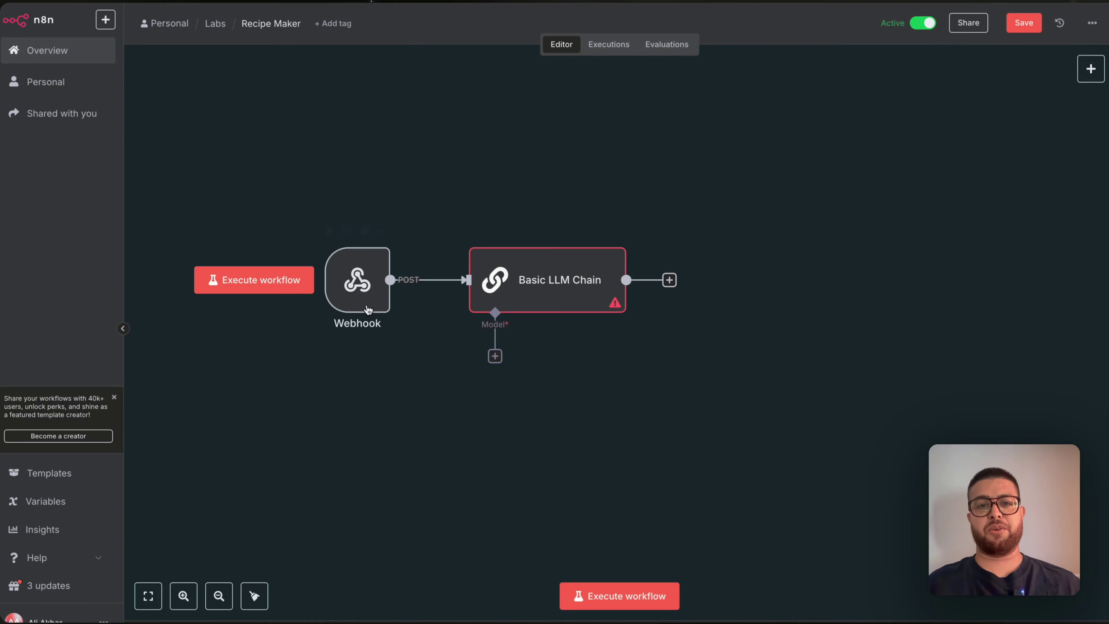
Step: Start mock output data for the Webhook node and reduce the sample to one item with only the name field
{"action": "double_click", "coordinate": [358, 280]}
{"action": "left_click", "coordinate": [779, 346]}
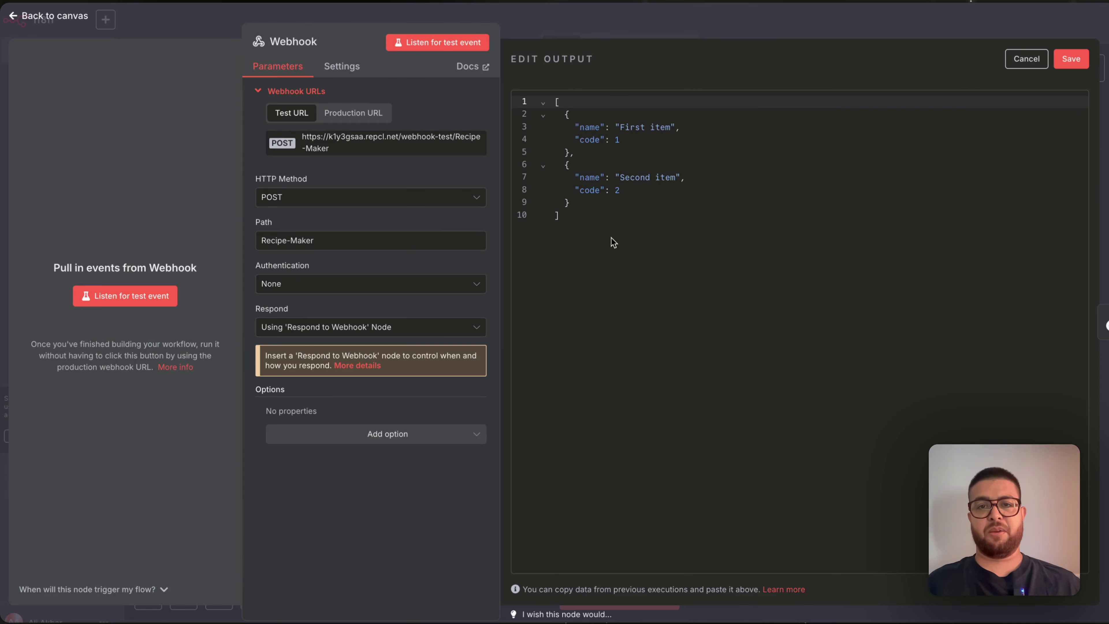
{"action": "left_click_drag", "start_coordinate": [585, 202], "coordinate": [674, 127]}
{"action": "key", "text": "BackSpace"}
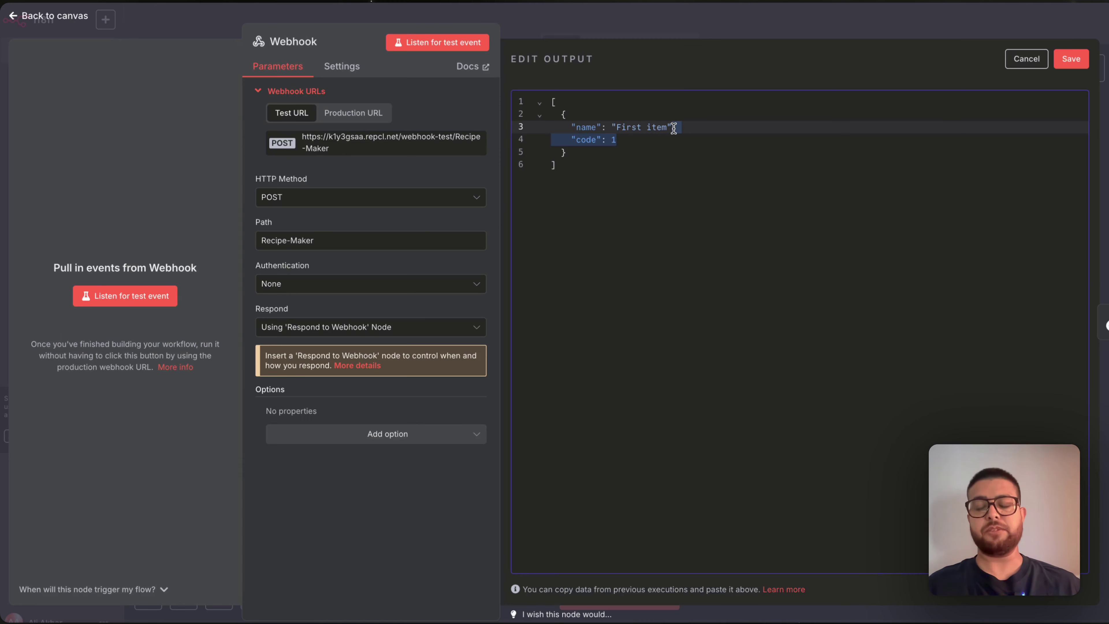
{"action": "key", "text": "BackSpace"}
Step: Change the mock data to a body object whose prompt is "Cheese Pasta", save it, and return to the canvas
{"action": "double_click", "coordinate": [587, 127]}
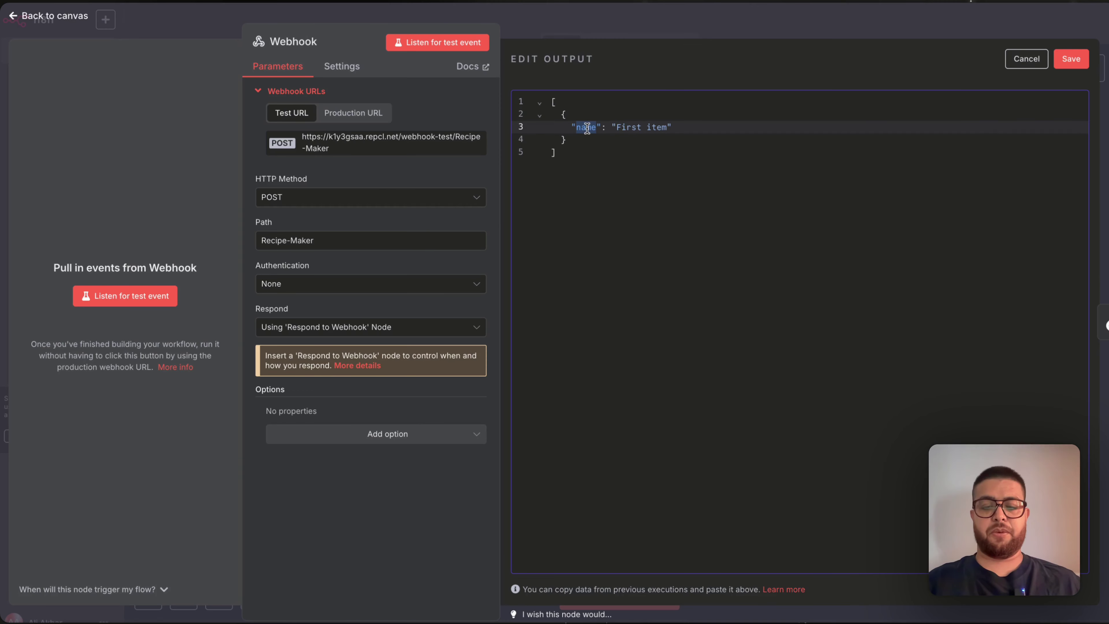
{"action": "type", "text": "body"}
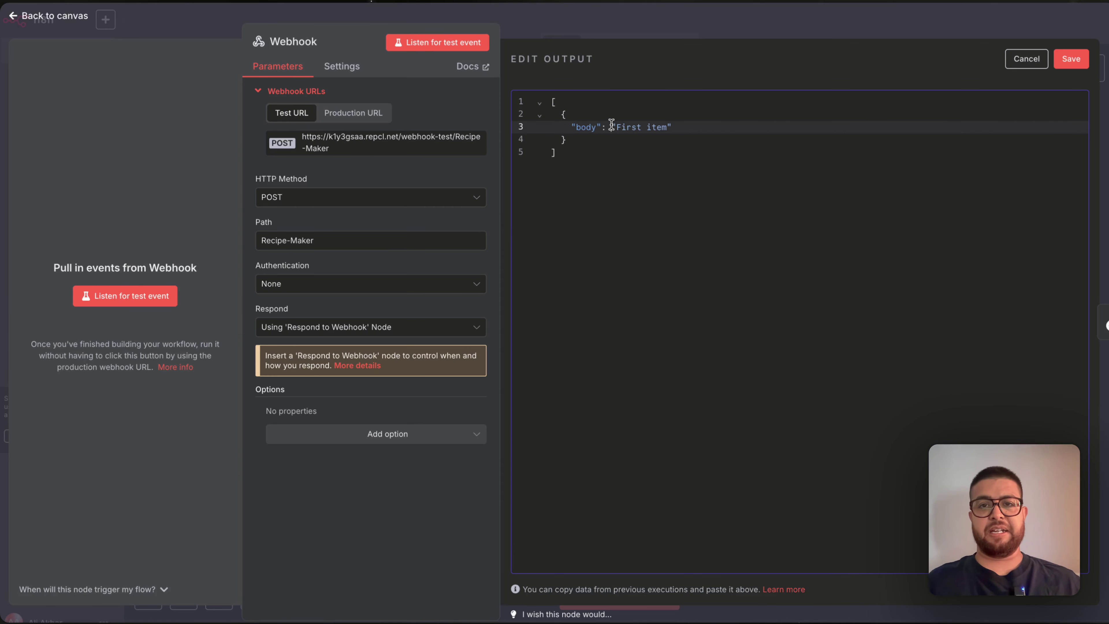
{"action": "left_click_drag", "start_coordinate": [612, 127], "coordinate": [682, 126]}
{"action": "type", "text": "{}"}
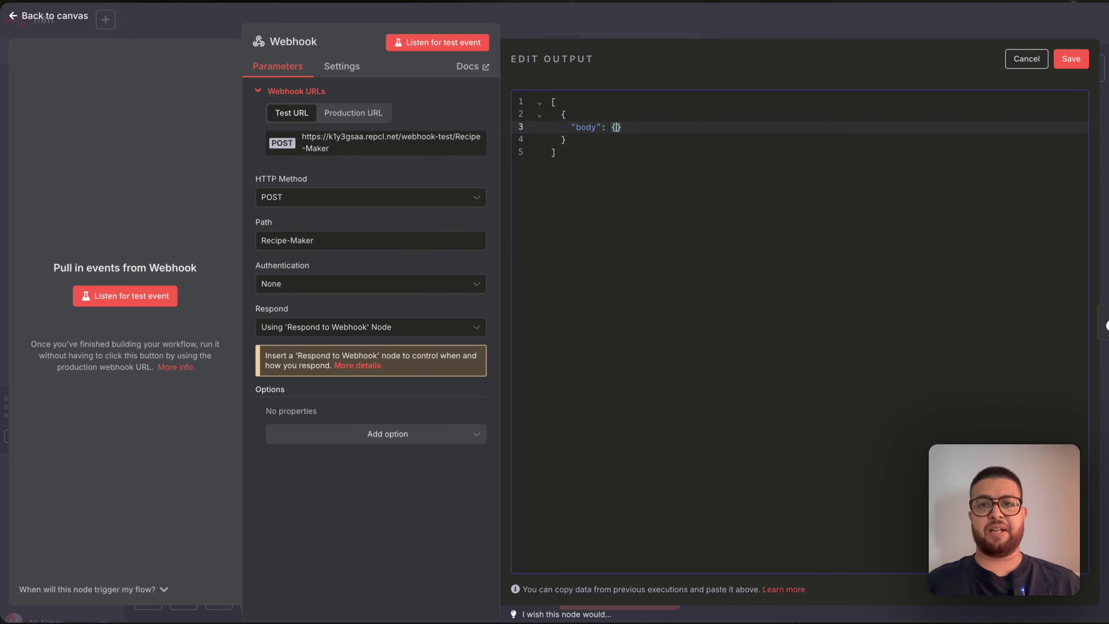
{"action": "type", "text": "\""}
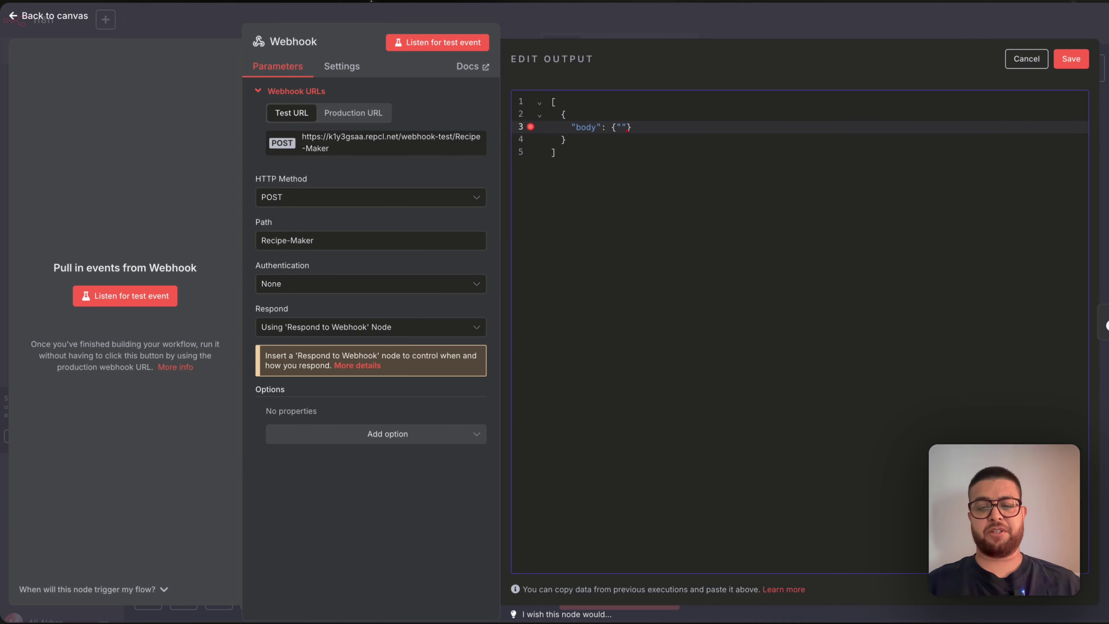
{"action": "type", "text": "prompt"}
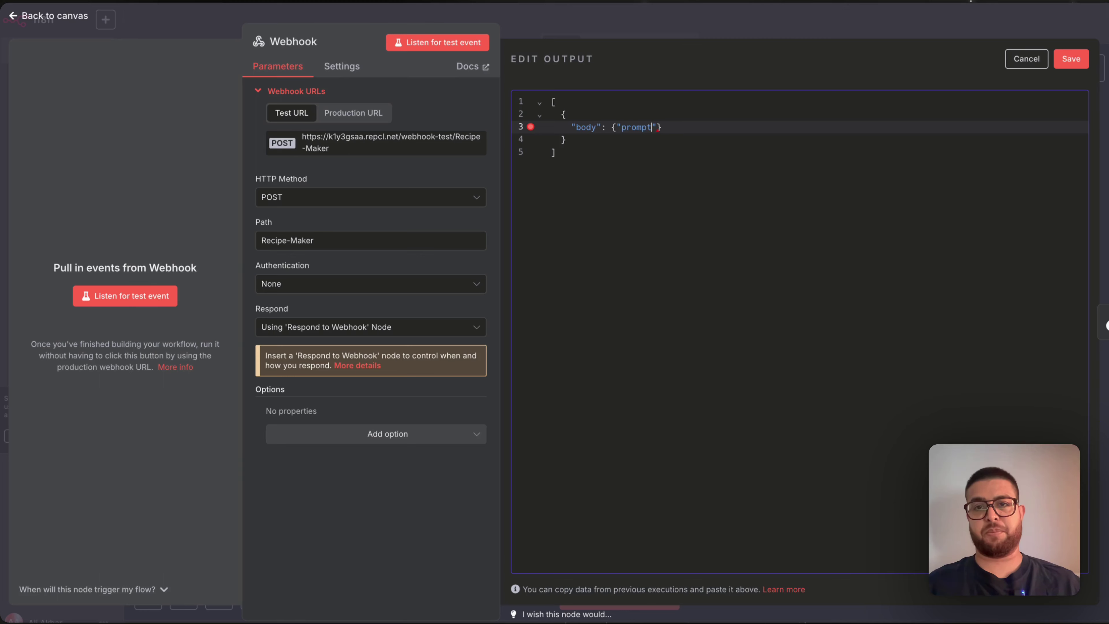
{"action": "type", "text": " : "}
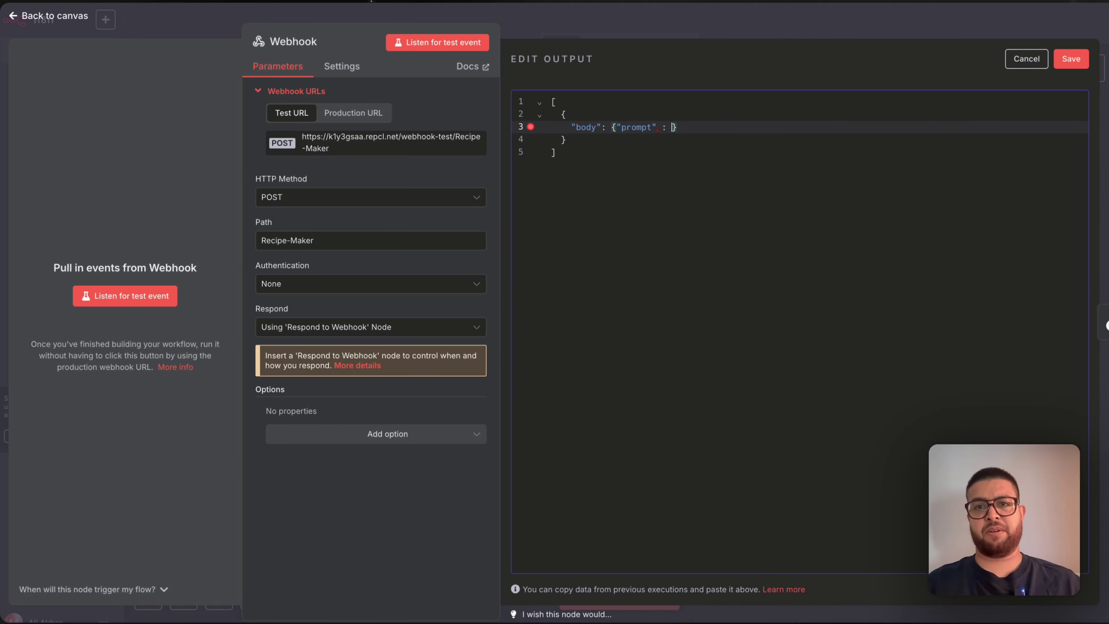
{"action": "type", "text": "\""}
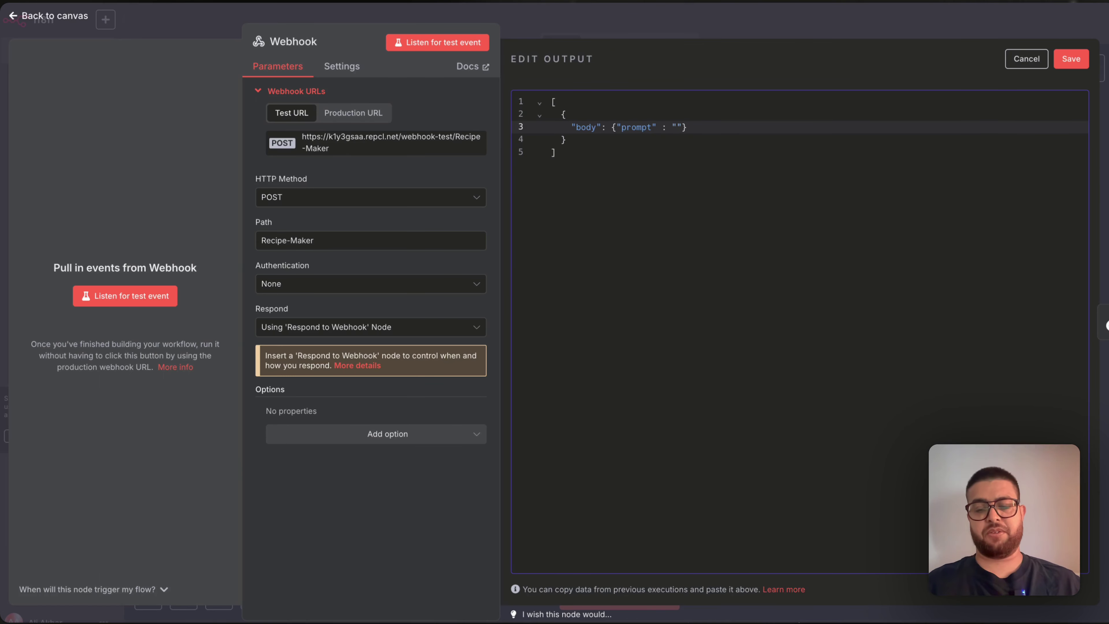
{"action": "type", "text": "Cheese Pasta"}
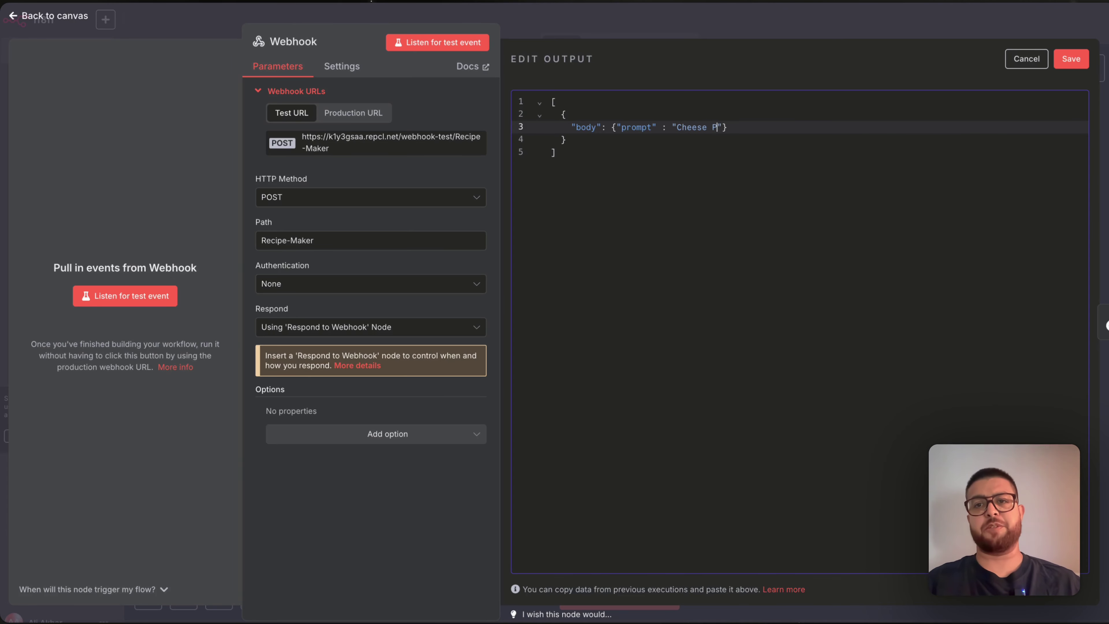
{"action": "left_click", "coordinate": [742, 168]}
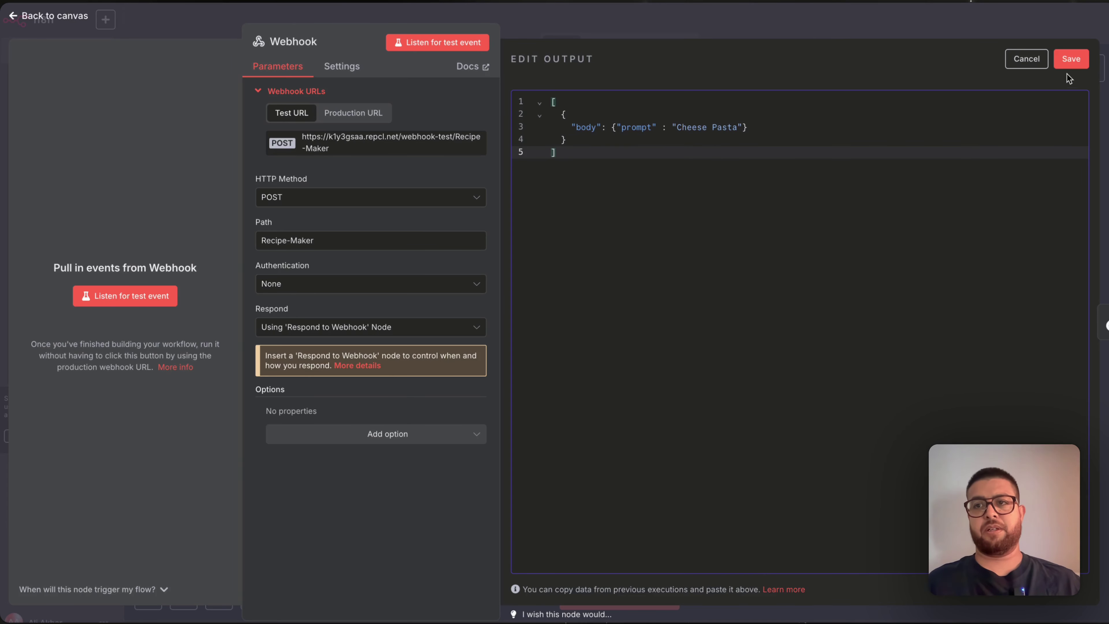
{"action": "left_click", "coordinate": [1072, 58]}
{"action": "left_click", "coordinate": [770, 21]}
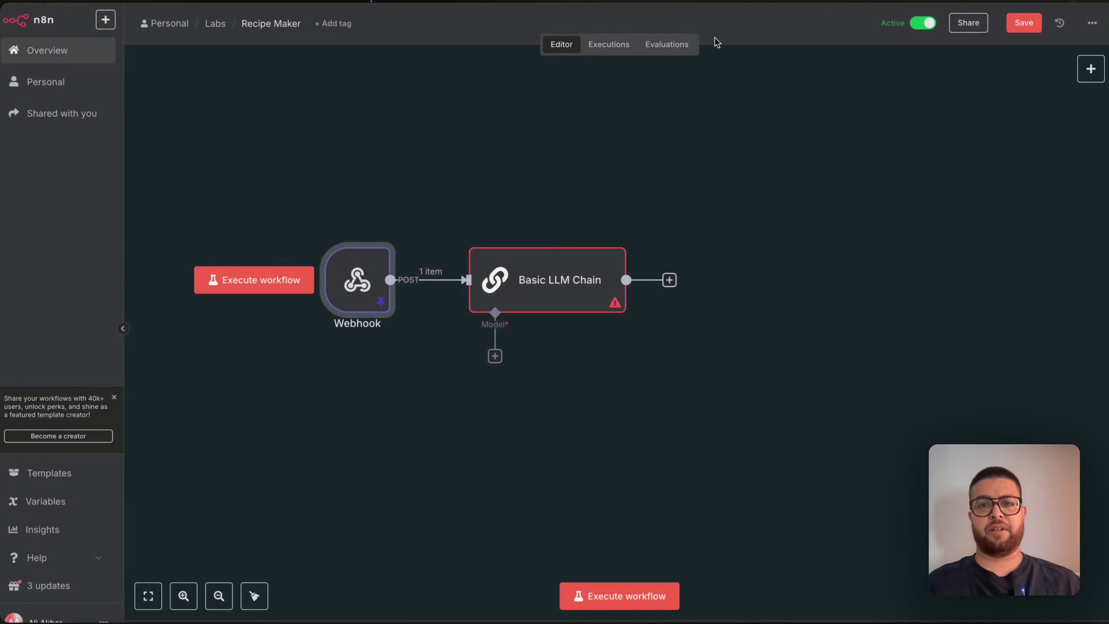
Step: Map the webhook's body prompt field into the Basic LLM Chain's user message as {{ $json.body.prompt }} and return to the canvas
{"action": "double_click", "coordinate": [560, 267]}
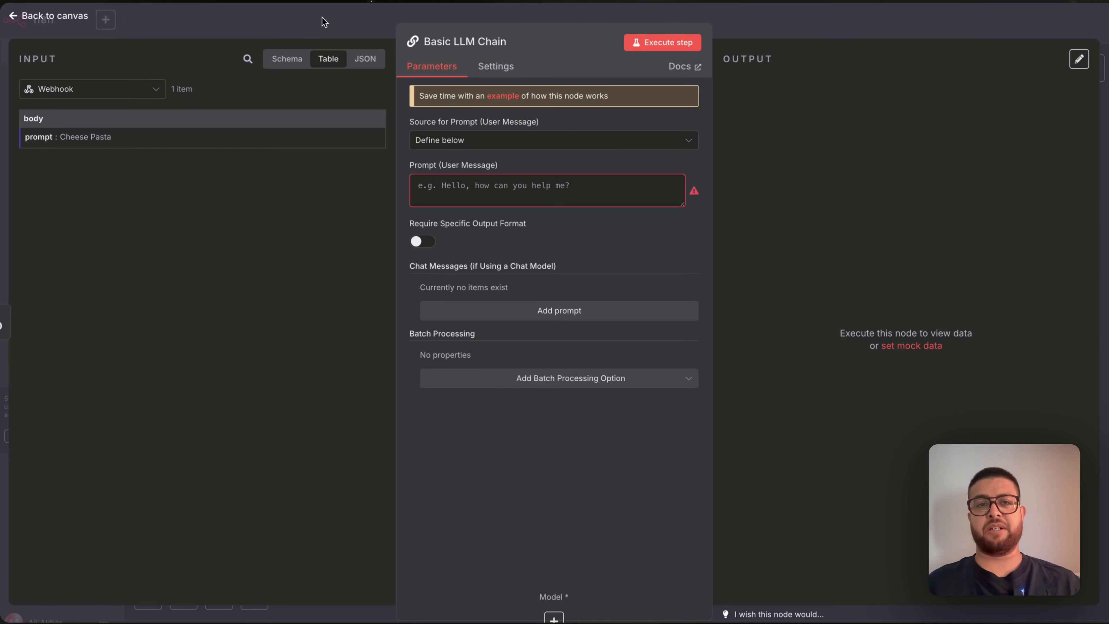
{"action": "mouse_move", "coordinate": [35, 137]}
{"action": "left_mouse_down"}
{"action": "mouse_move", "coordinate": [96, 160]}
{"action": "mouse_move", "coordinate": [40, 154]}
{"action": "mouse_move", "coordinate": [36, 136]}
{"action": "left_mouse_up"}
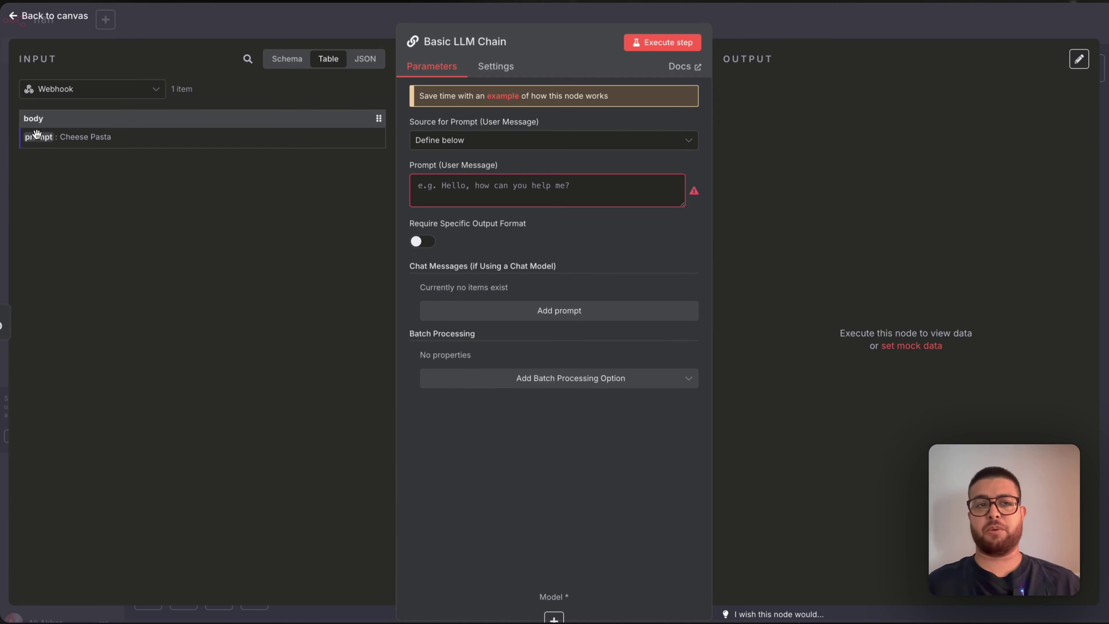
{"action": "left_click_drag", "start_coordinate": [37, 136], "coordinate": [522, 197]}
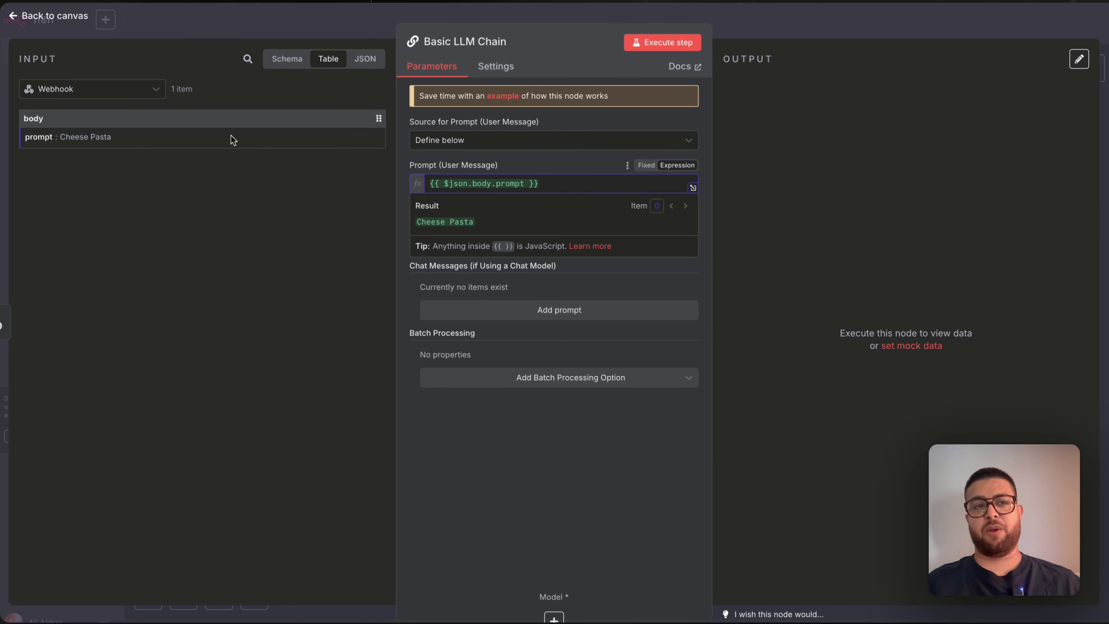
{"action": "key", "text": "Escape"}
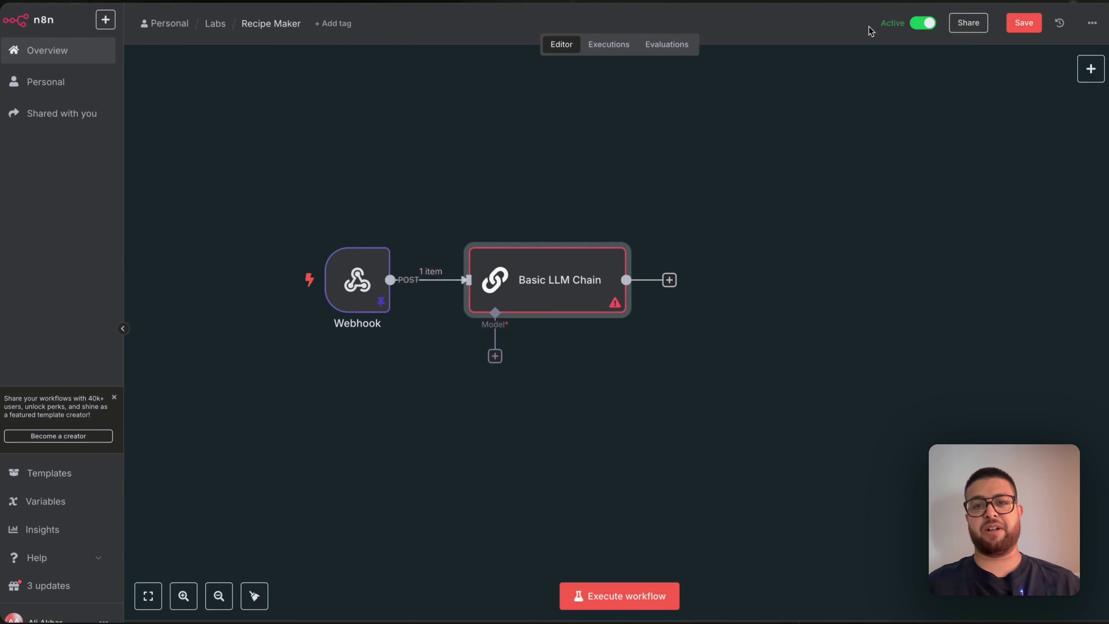
Step: Attach an OpenAI Chat Model as the Basic LLM Chain's language model and return to the canvas
{"action": "left_click", "coordinate": [495, 355]}
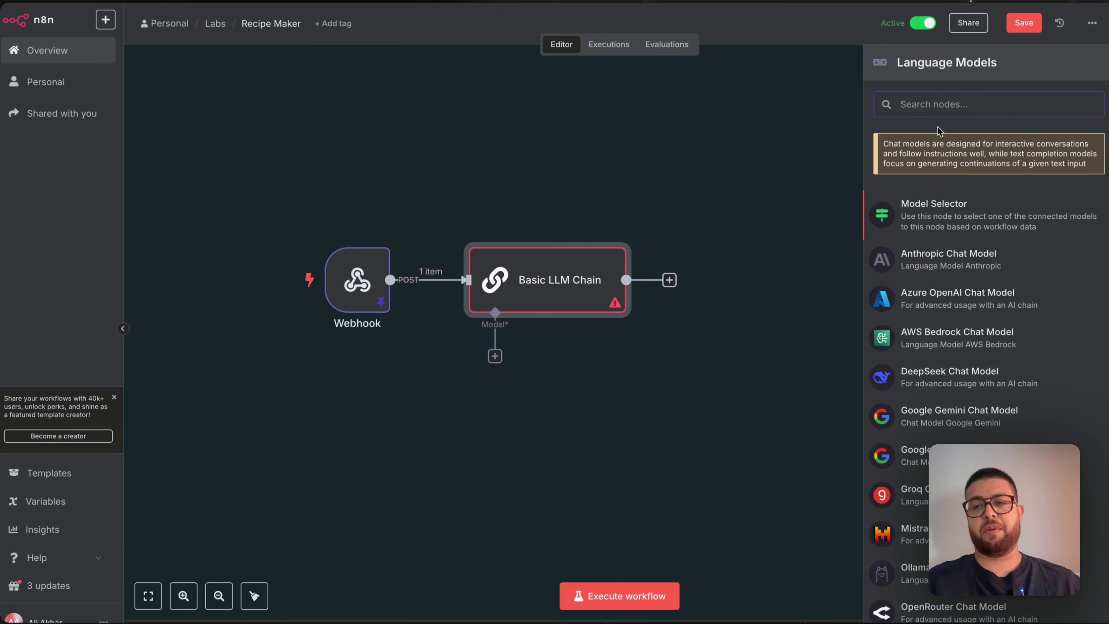
{"action": "type", "text": "openai"}
{"action": "left_click", "coordinate": [985, 148]}
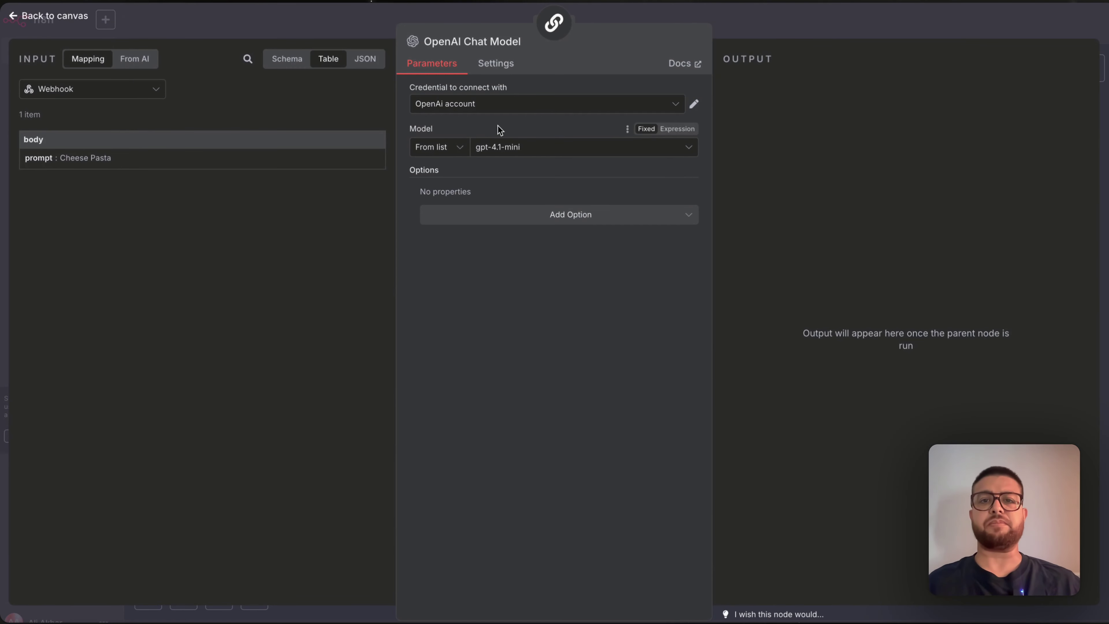
{"action": "left_click", "coordinate": [823, 36]}
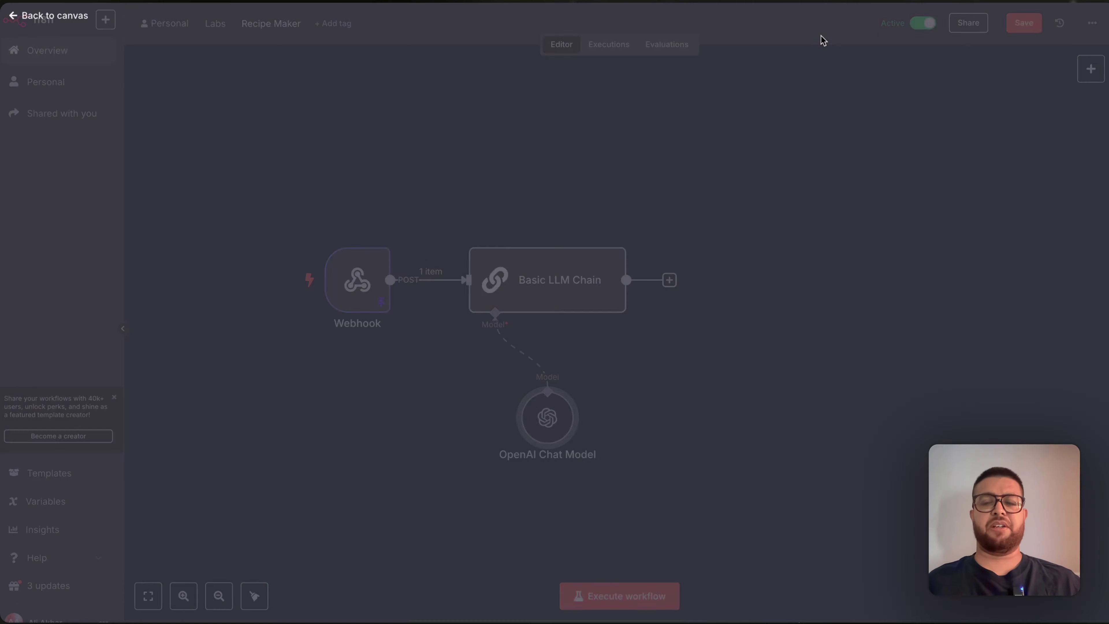
Step: Add a chat message prompt to the Basic LLM Chain, remove and re-add it, and open its message type choices
{"action": "double_click", "coordinate": [542, 281]}
{"action": "left_click", "coordinate": [507, 310]}
{"action": "left_click", "coordinate": [484, 307]}
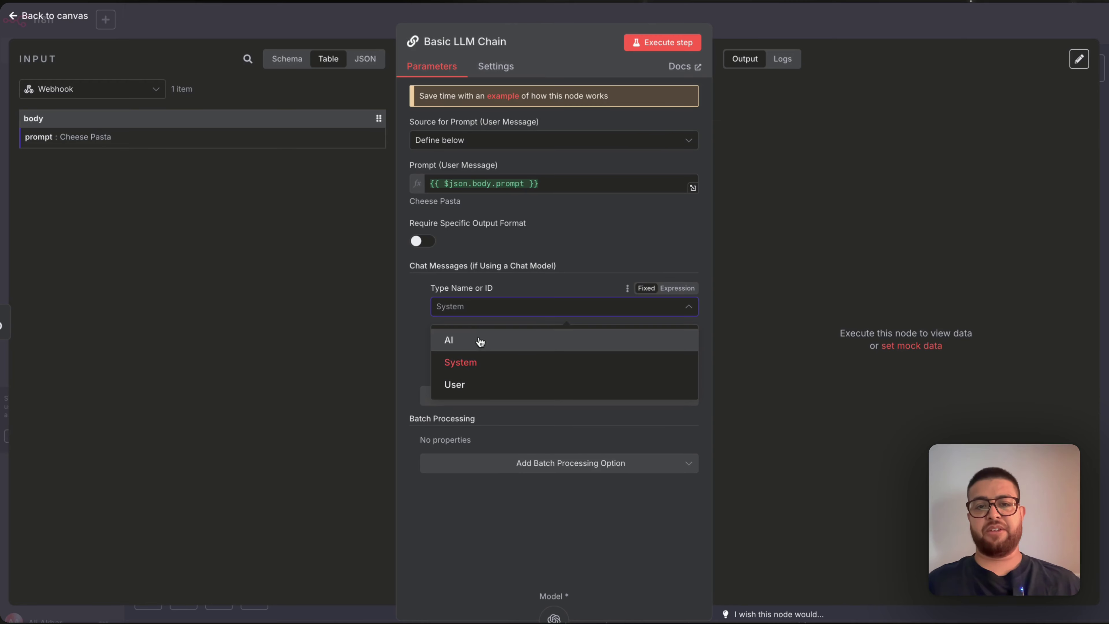
{"action": "left_click", "coordinate": [424, 307]}
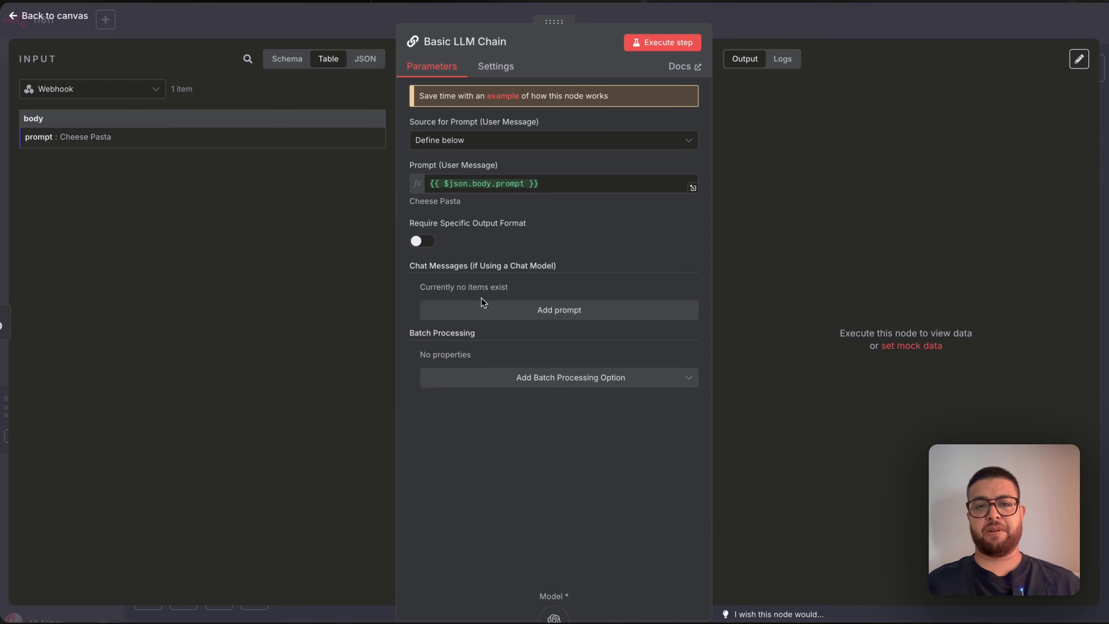
{"action": "left_click", "coordinate": [547, 314]}
{"action": "left_click", "coordinate": [464, 310]}
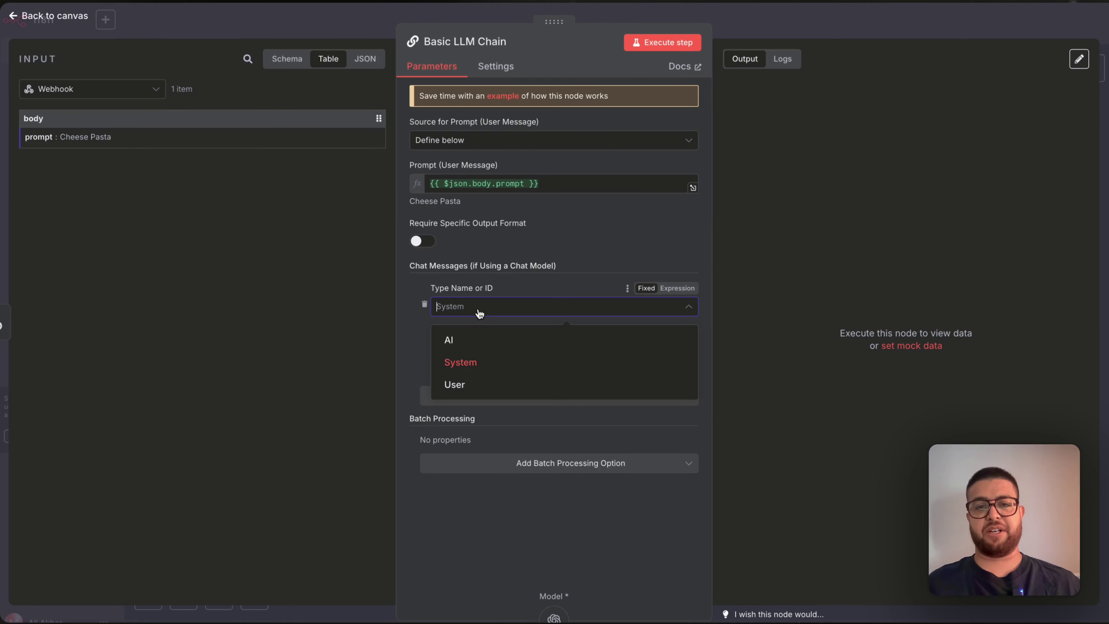